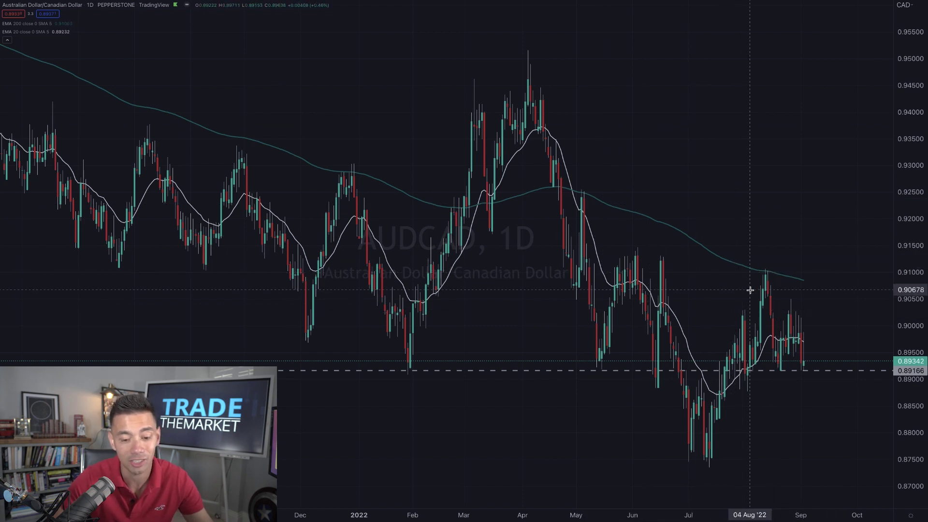
- Add a horizontal level line to the AUDCAD daily chart at about 0.91094, just above the mid-August 2022 high
{"action": "scroll", "coordinate": [750, 292], "scroll_direction": "up", "scroll_amount": 5}
{"action": "scroll", "coordinate": [751, 296], "scroll_direction": "up", "scroll_amount": 3}
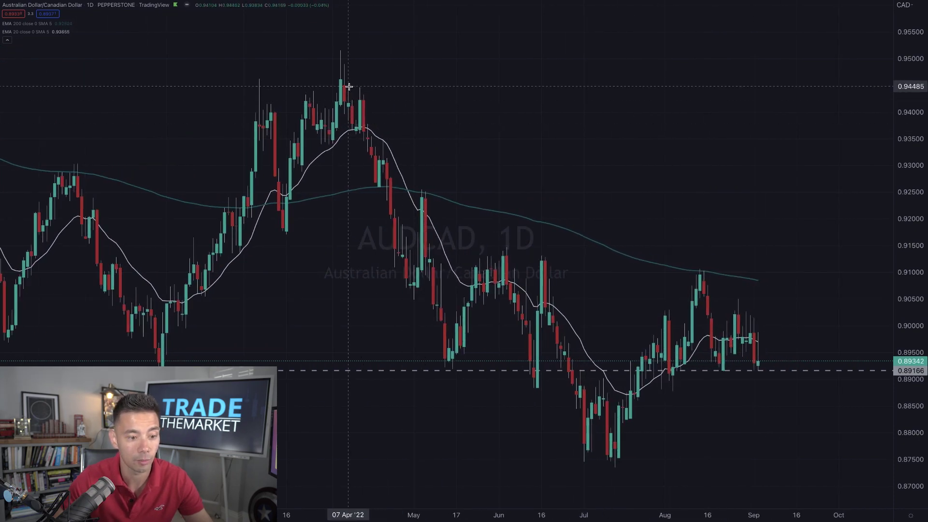
{"action": "scroll", "coordinate": [349, 86], "scroll_direction": "down", "scroll_amount": 5}
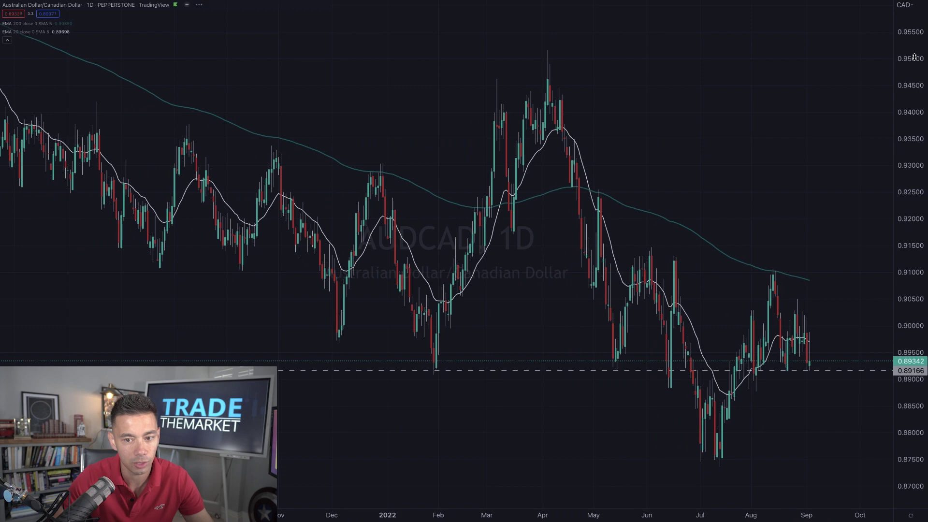
{"action": "left_click_drag", "start_coordinate": [914, 57], "coordinate": [913, 77]}
{"action": "scroll", "coordinate": [249, 164], "scroll_direction": "left", "scroll_amount": 5}
{"action": "scroll", "coordinate": [249, 164], "scroll_direction": "right", "scroll_amount": 3}
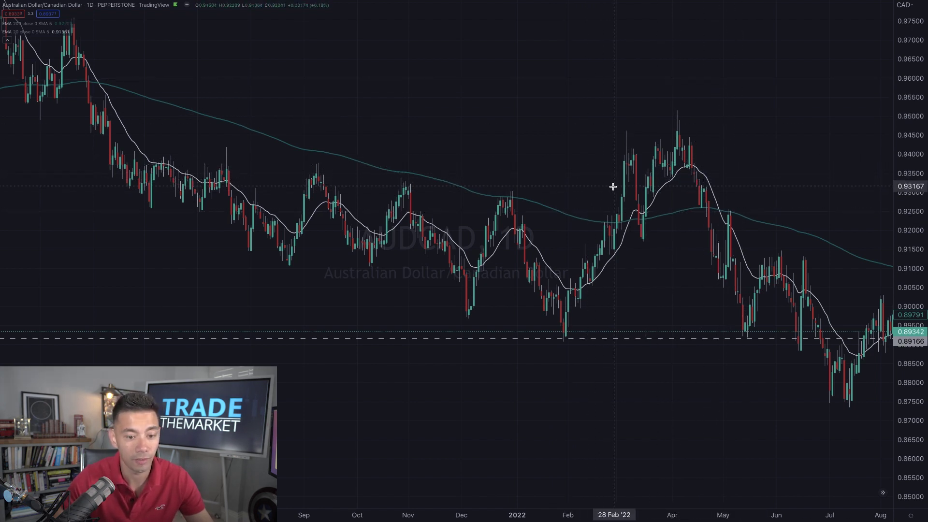
{"action": "left_click_drag", "start_coordinate": [713, 297], "coordinate": [443, 326]}
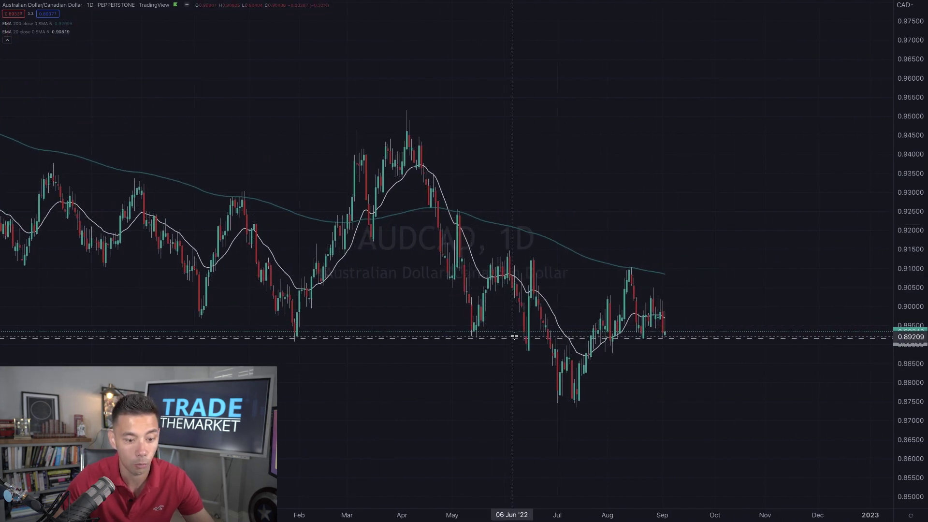
{"action": "scroll", "coordinate": [512, 258], "scroll_direction": "down", "scroll_amount": 3}
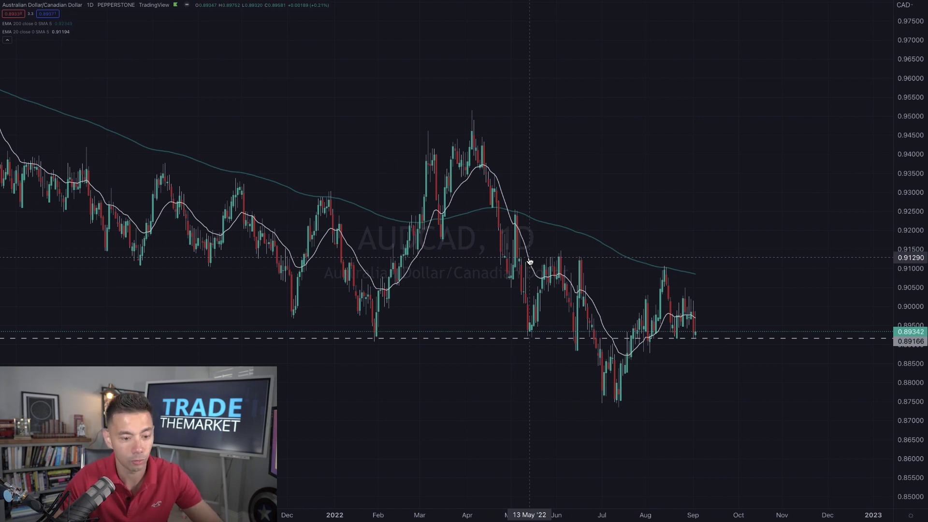
{"action": "left_click", "coordinate": [564, 256]}
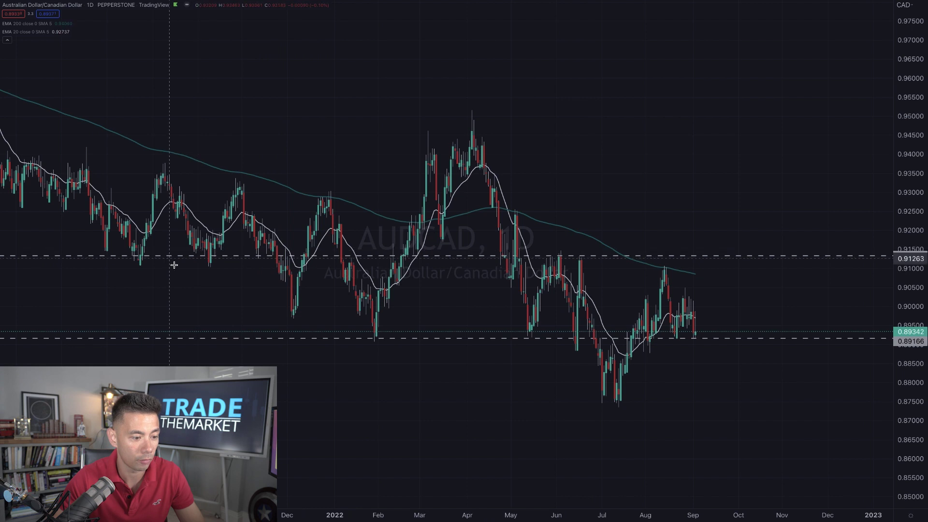
{"action": "left_click_drag", "start_coordinate": [515, 256], "coordinate": [469, 267]}
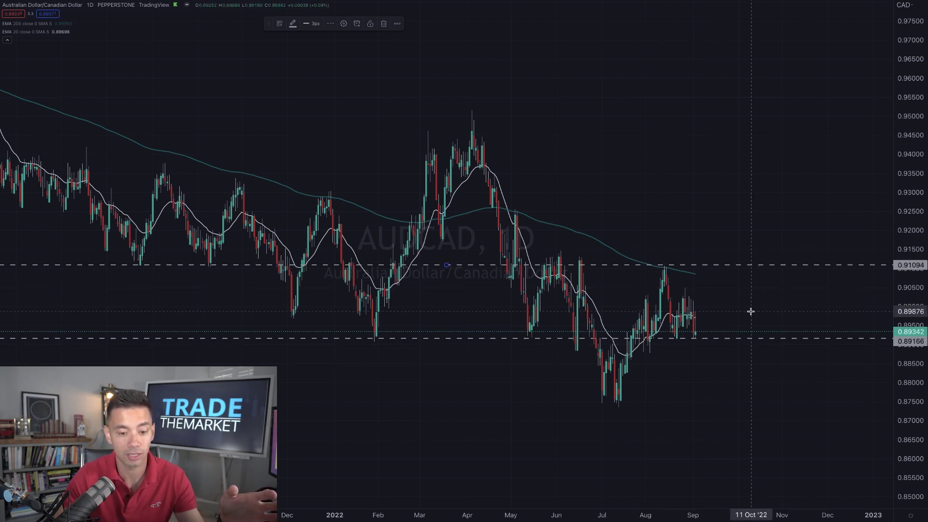
- Examine the latest AUDCAD candles between the dashed levels at 0.91094 and 0.89166
{"action": "left_click_drag", "start_coordinate": [706, 266], "coordinate": [705, 265]}
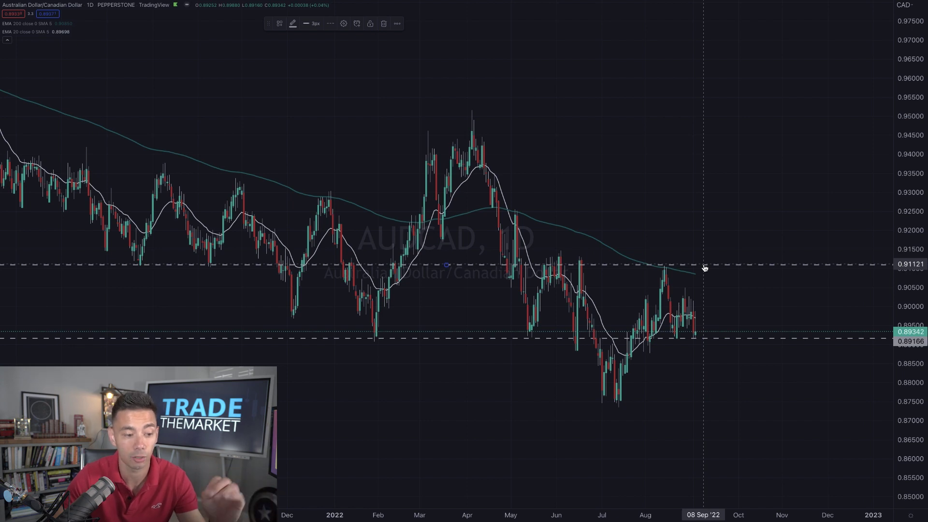
{"action": "left_click_drag", "start_coordinate": [705, 268], "coordinate": [705, 269]}
{"action": "left_click_drag", "start_coordinate": [692, 338], "coordinate": [698, 321]}
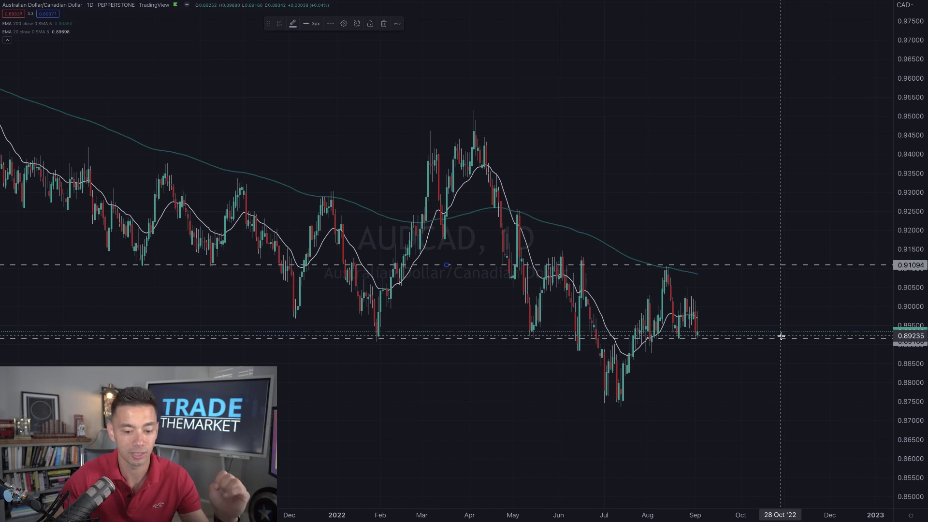
{"action": "scroll", "coordinate": [728, 341], "scroll_direction": "up", "scroll_amount": 5}
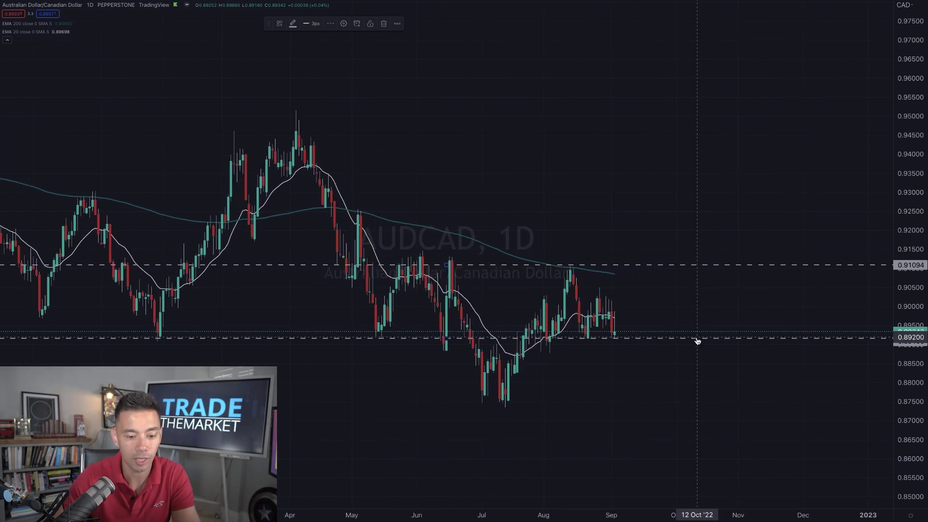
{"action": "left_click_drag", "start_coordinate": [698, 342], "coordinate": [696, 343]}
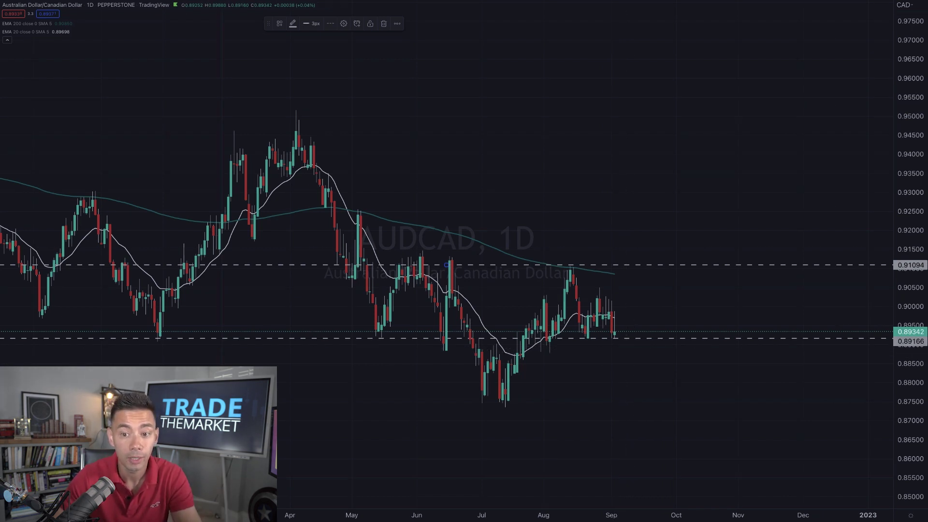
- Bring up the AUDJPY daily chart and examine price against the rising trend line from the May low
{"action": "key", "text": "Down"}
{"action": "scroll", "coordinate": [720, 196], "scroll_direction": "down", "scroll_amount": 5}
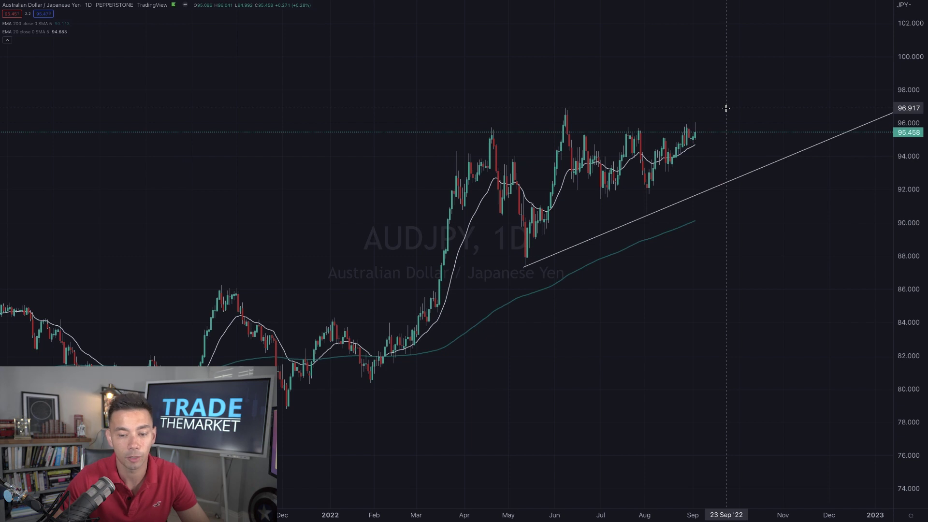
{"action": "scroll", "coordinate": [726, 109], "scroll_direction": "down", "scroll_amount": 1}
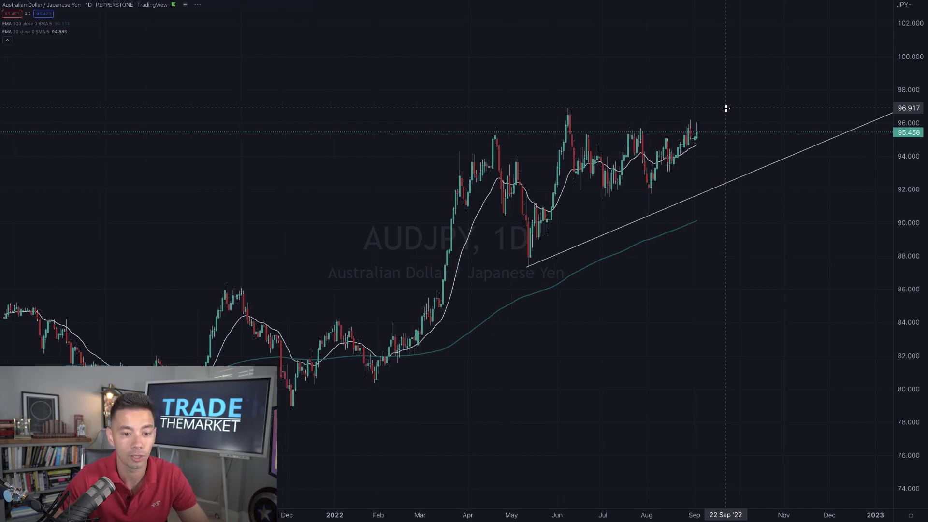
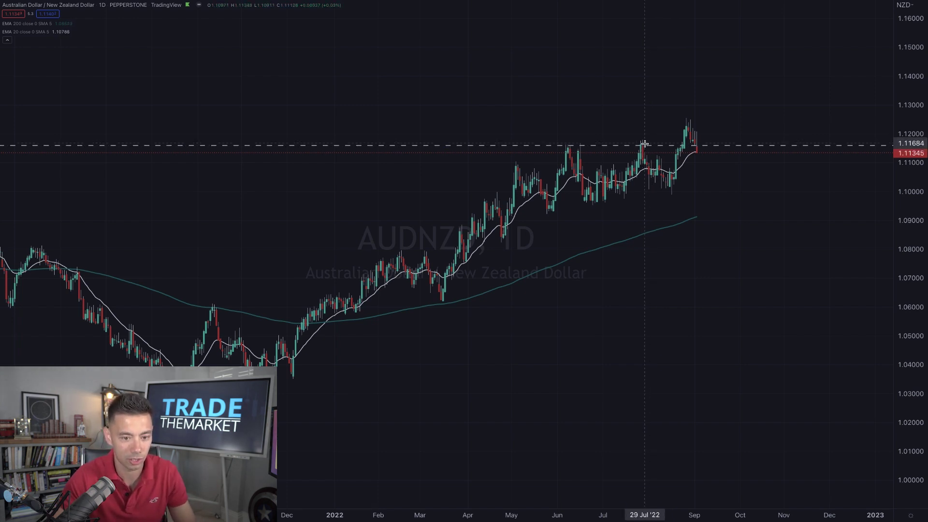
- Examine the most recent AUDNZD daily candles around the dashed horizontal level at 1.11601
{"action": "scroll", "coordinate": [694, 147], "scroll_direction": "up", "scroll_amount": 3}
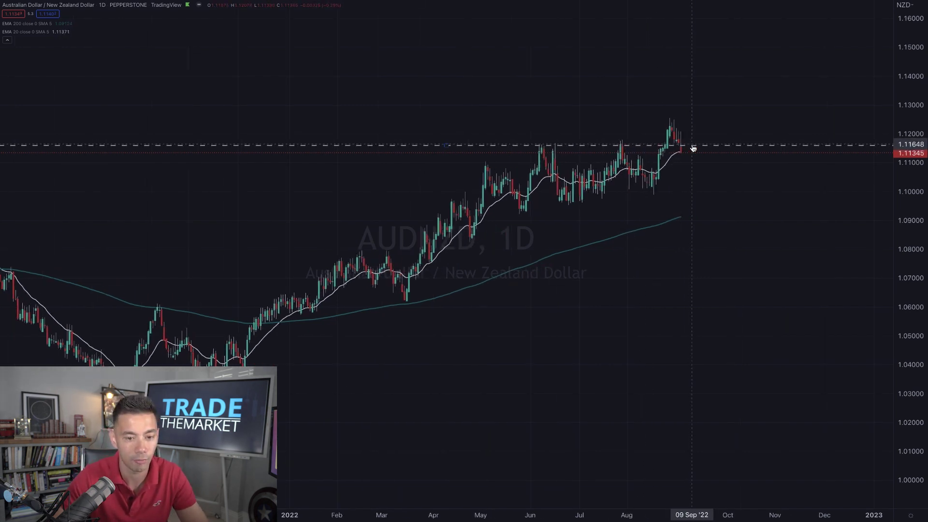
{"action": "left_click_drag", "start_coordinate": [705, 147], "coordinate": [571, 149]}
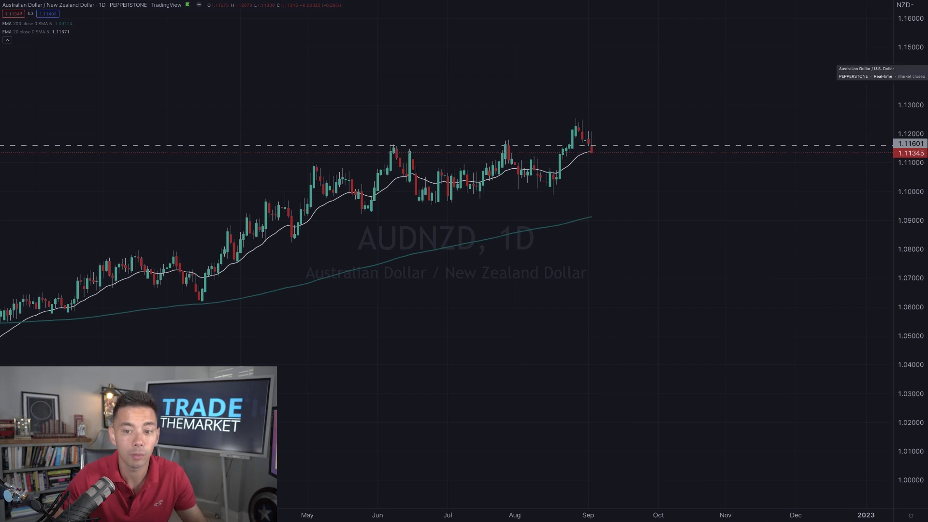
- Bring up the AUDUSD daily chart and compress its price scale to show a wider price range
{"action": "key", "text": "Down"}
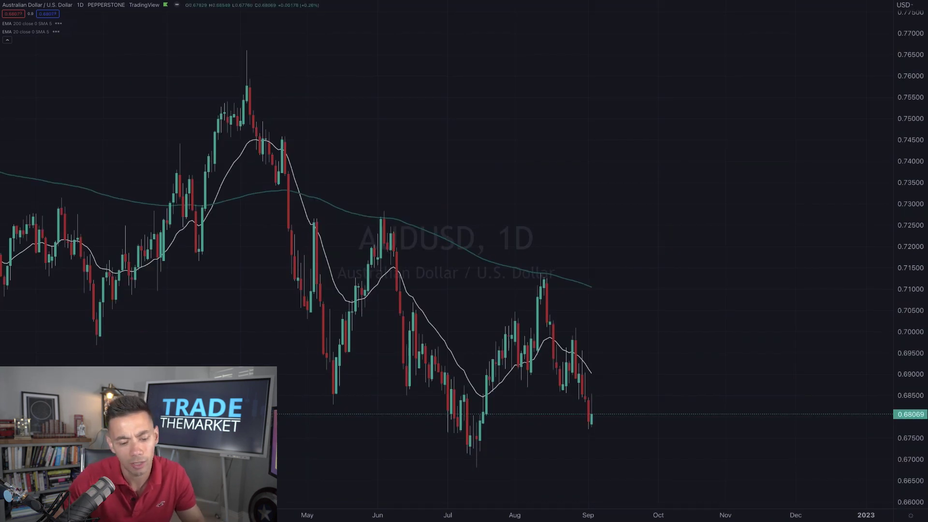
{"action": "left_click_drag", "start_coordinate": [897, 43], "coordinate": [906, 178]}
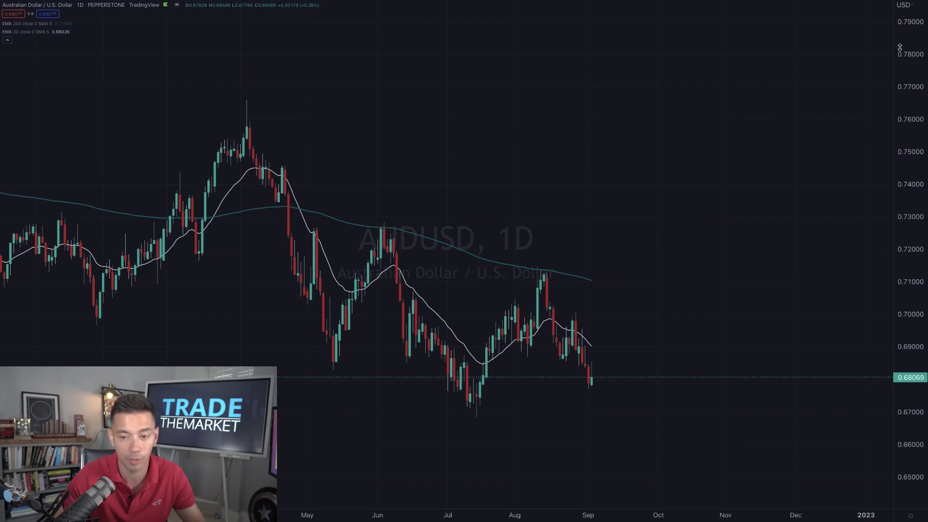
{"action": "left_click_drag", "start_coordinate": [904, 45], "coordinate": [902, 171]}
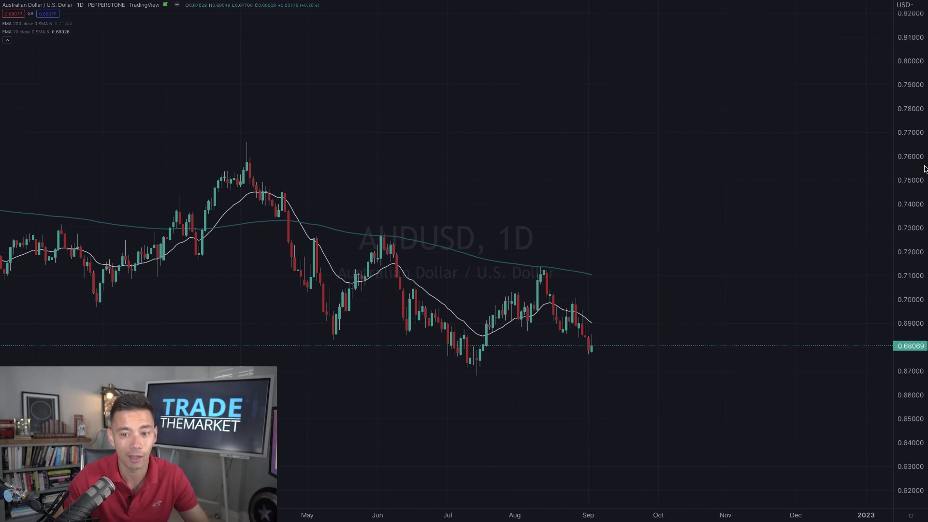
- Bring up the CADJPY daily chart and widen its time and price ranges to review the longer uptrend
{"action": "key", "text": "Down"}
{"action": "key", "text": "Down"}
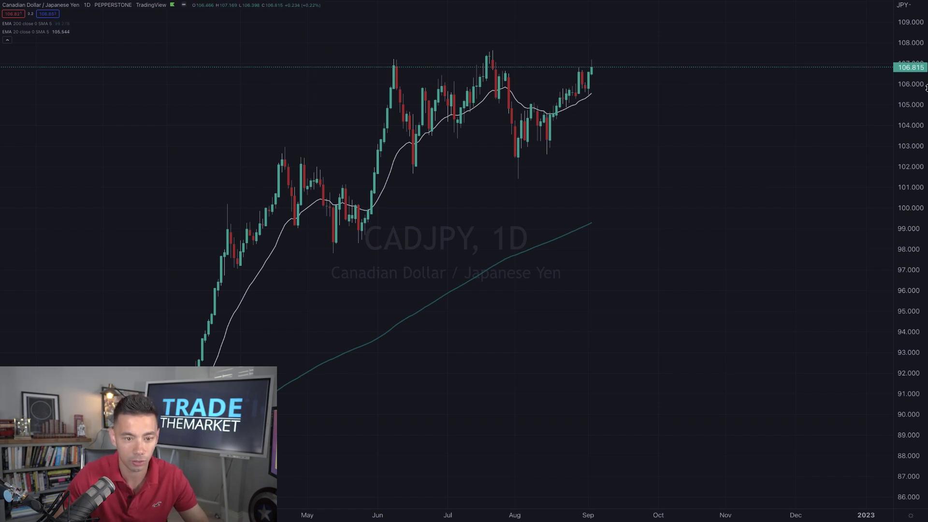
{"action": "left_click_drag", "start_coordinate": [903, 160], "coordinate": [903, 150]}
{"action": "scroll", "coordinate": [622, 139], "scroll_direction": "down", "scroll_amount": 5}
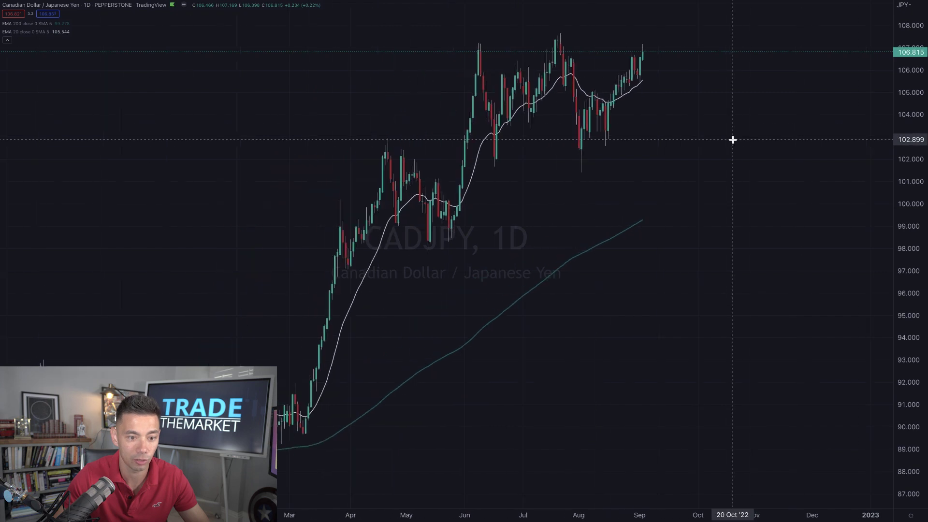
{"action": "left_click_drag", "start_coordinate": [926, 55], "coordinate": [884, 293]}
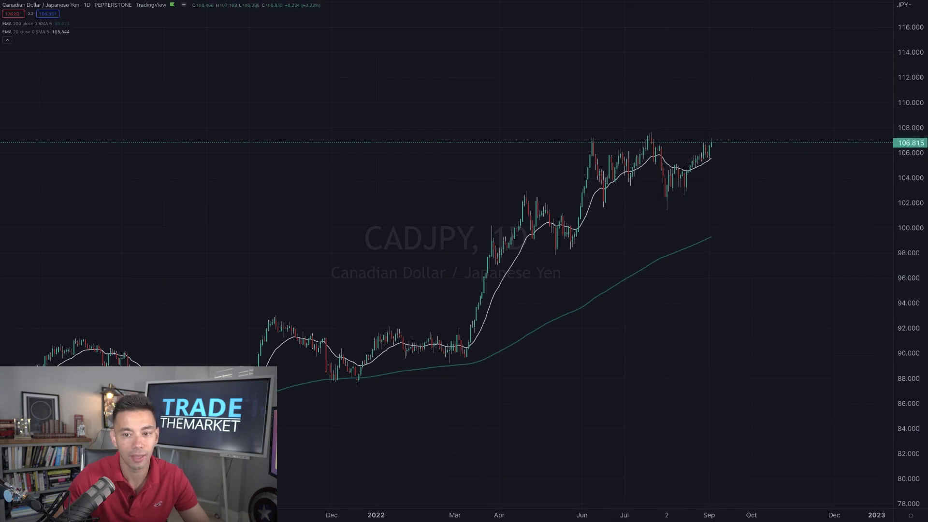
- Compare with the AUDJPY chart, return to CADJPY and examine its recent candles below the July high
{"action": "key", "text": "Down"}
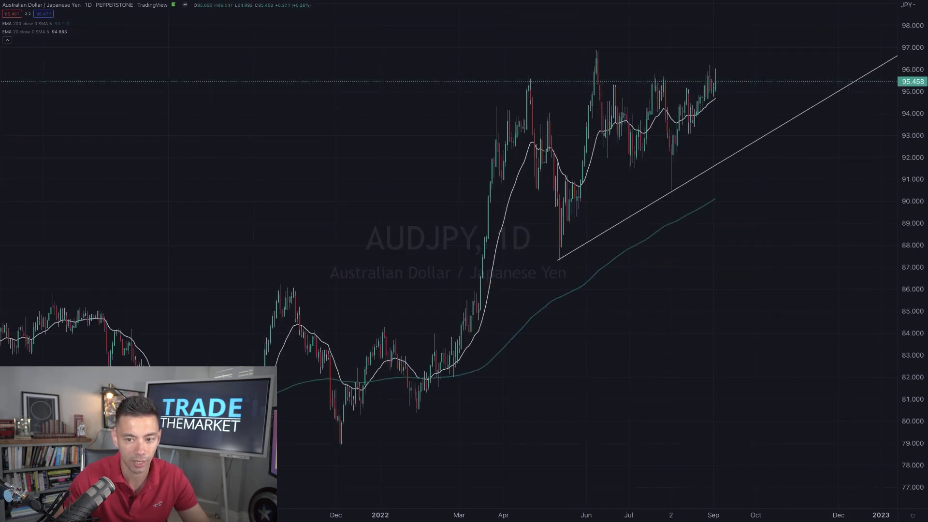
{"action": "key", "text": "Up"}
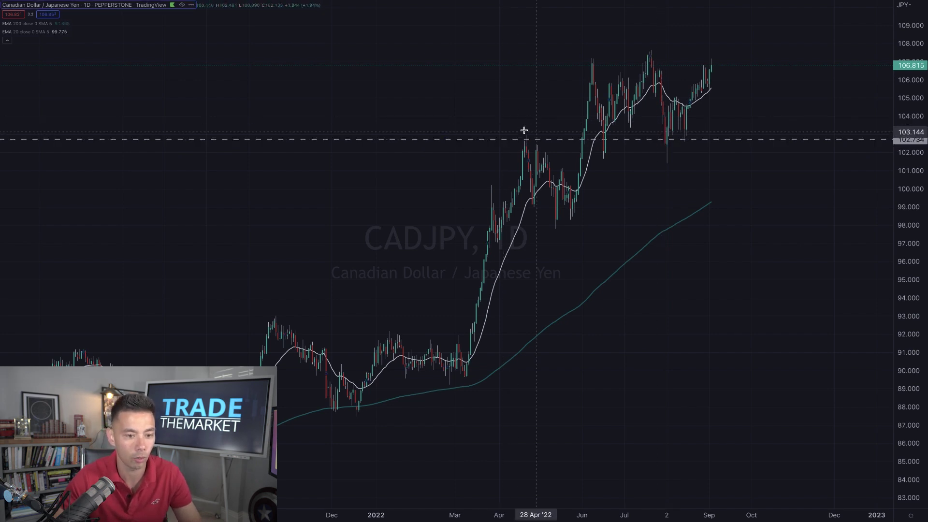
{"action": "scroll", "coordinate": [624, 116], "scroll_direction": "up", "scroll_amount": 4}
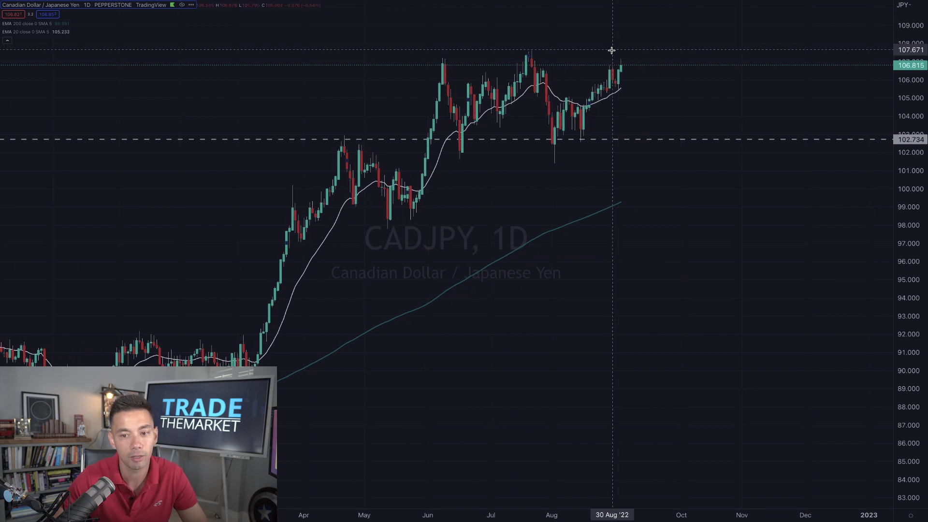
{"action": "scroll", "coordinate": [612, 51], "scroll_direction": "up", "scroll_amount": 1}
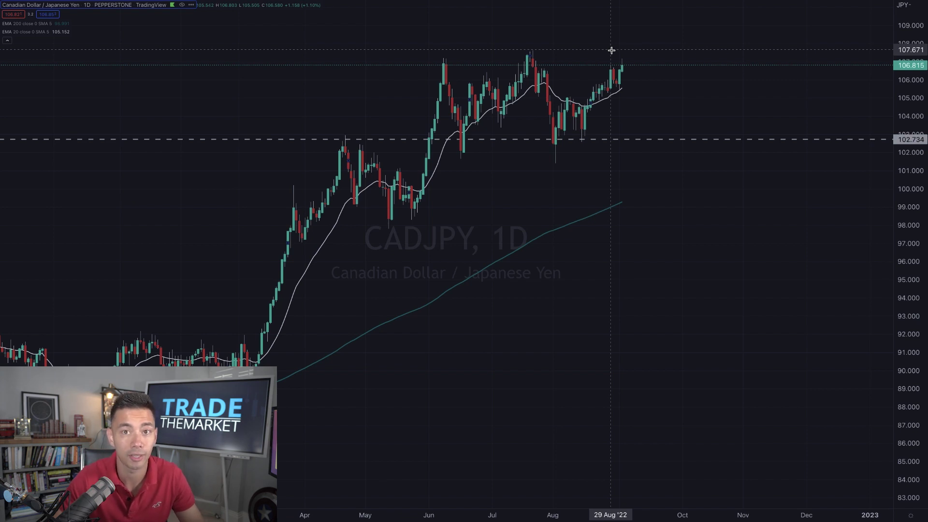
{"action": "left_click_drag", "start_coordinate": [611, 50], "coordinate": [669, 46]}
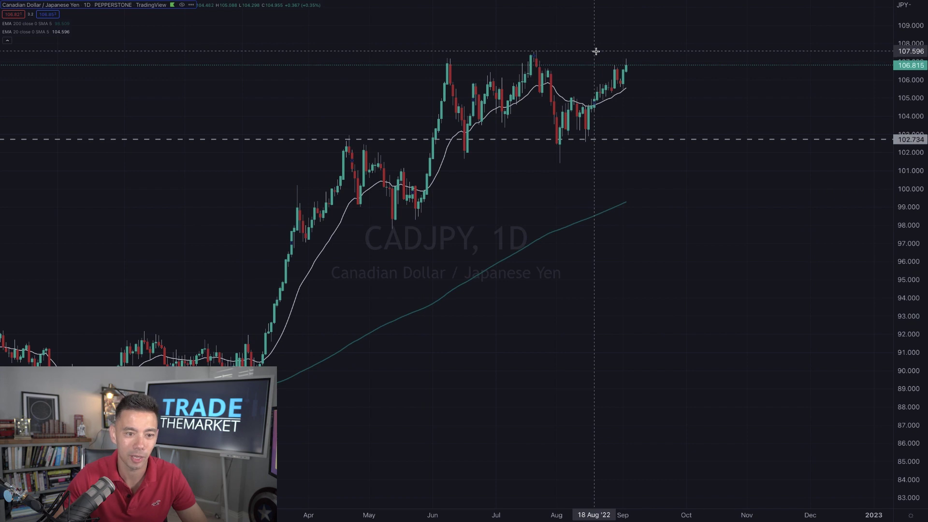
{"action": "scroll", "coordinate": [596, 52], "scroll_direction": "right", "scroll_amount": 3}
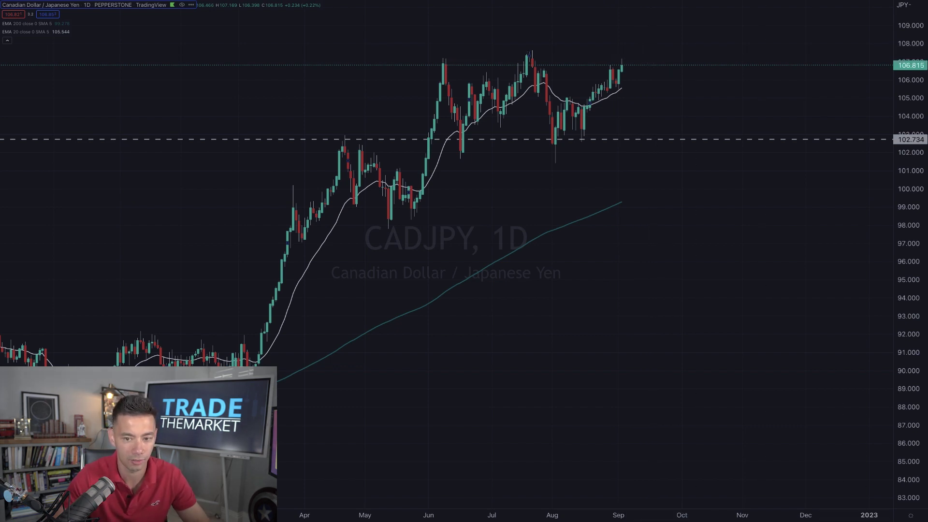
- Bring up the CHFJPY daily chart and examine price beneath the dashed level at 143.783 over a wider price range
{"action": "key", "text": "space"}
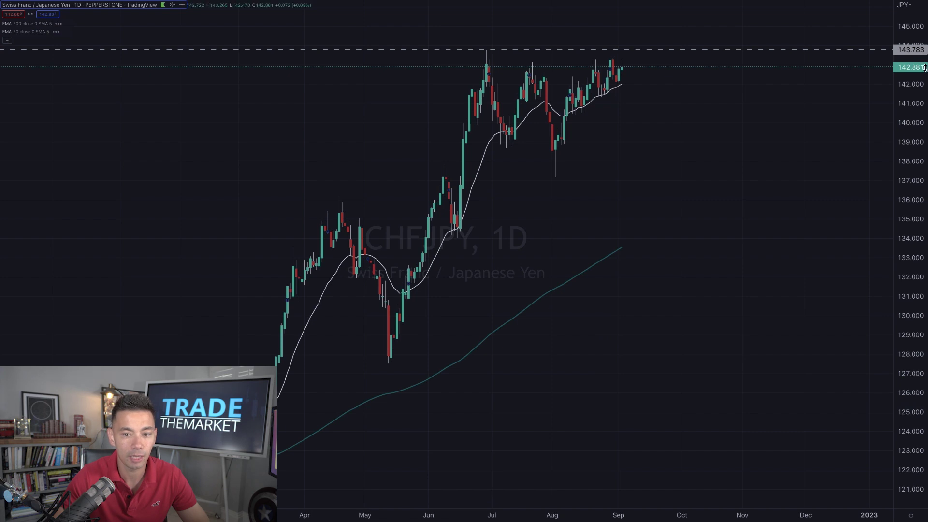
{"action": "left_click_drag", "start_coordinate": [917, 178], "coordinate": [917, 194]}
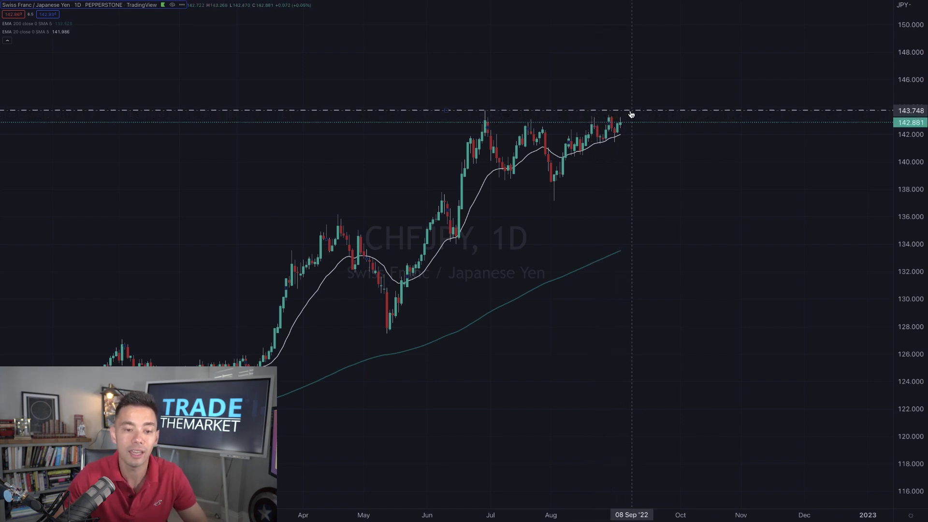
{"action": "scroll", "coordinate": [633, 113], "scroll_direction": "down", "scroll_amount": 3}
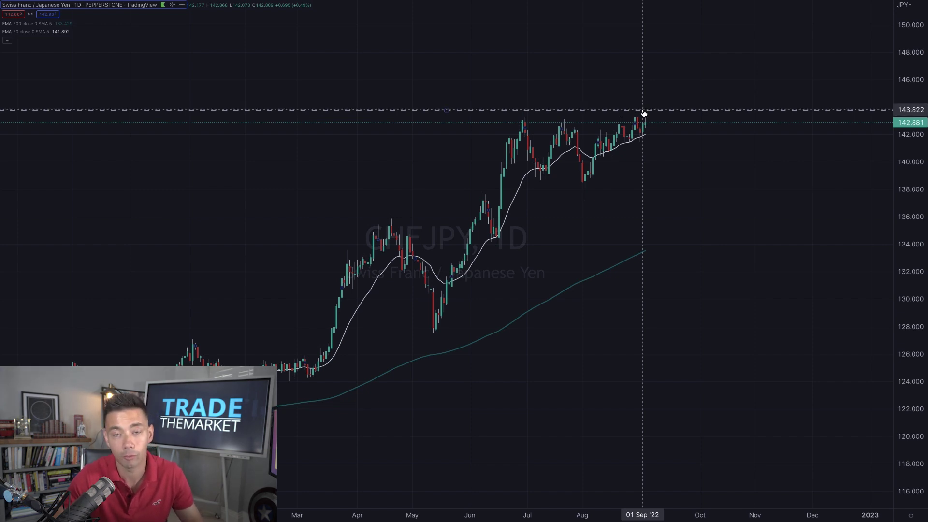
{"action": "left_click_drag", "start_coordinate": [645, 109], "coordinate": [645, 110]}
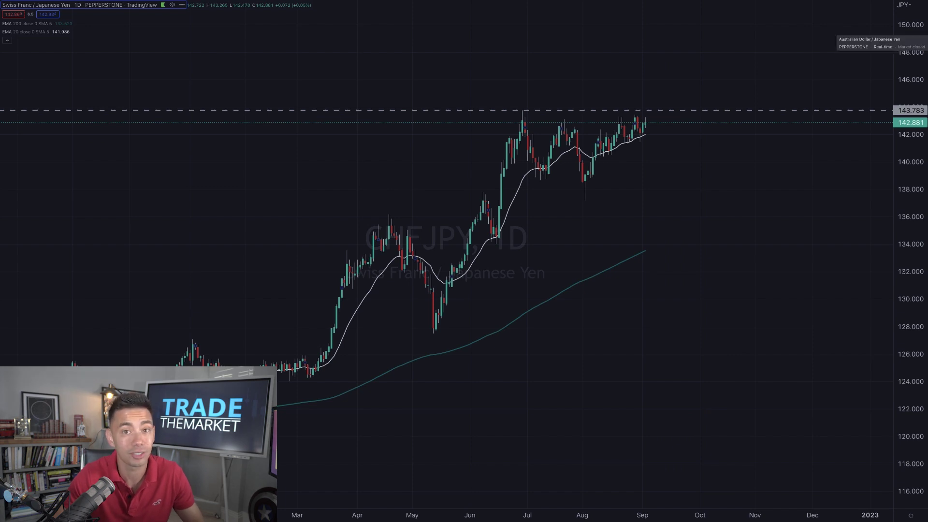
- Bring up the GBPJPY daily chart and compress its price scale to review the descending trend line from June
{"action": "key", "text": "Down"}
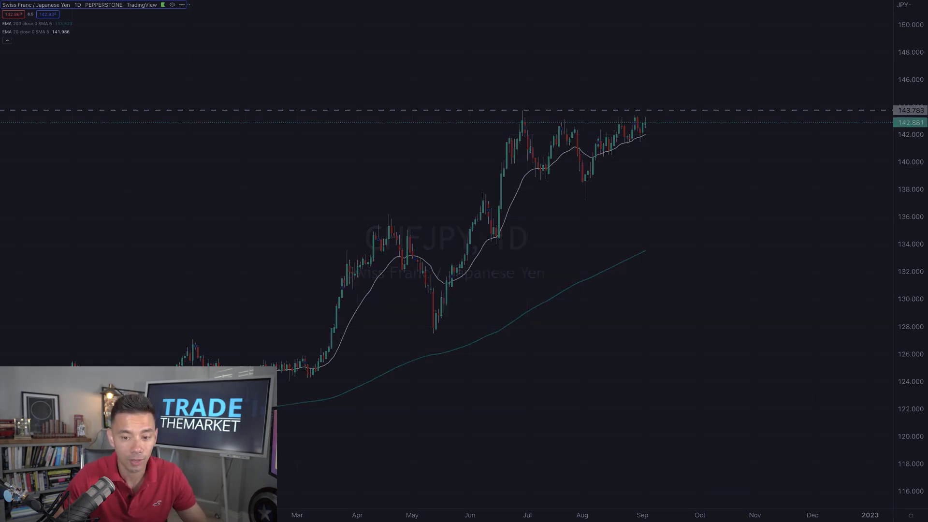
{"action": "left_click_drag", "start_coordinate": [900, 78], "coordinate": [906, 293]}
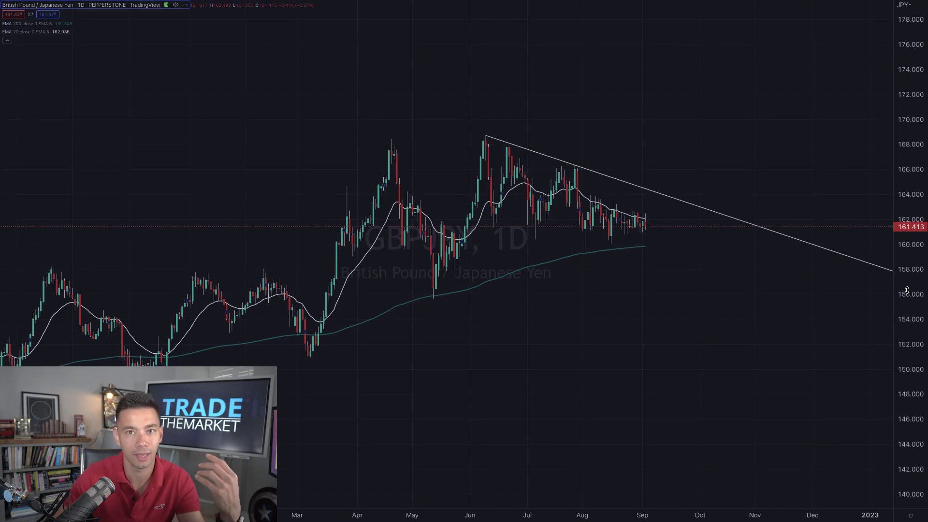
- Bring up the GBPUSD daily chart and compress its price scale to review the long decline below the 200 EMA
{"action": "key", "text": "Down"}
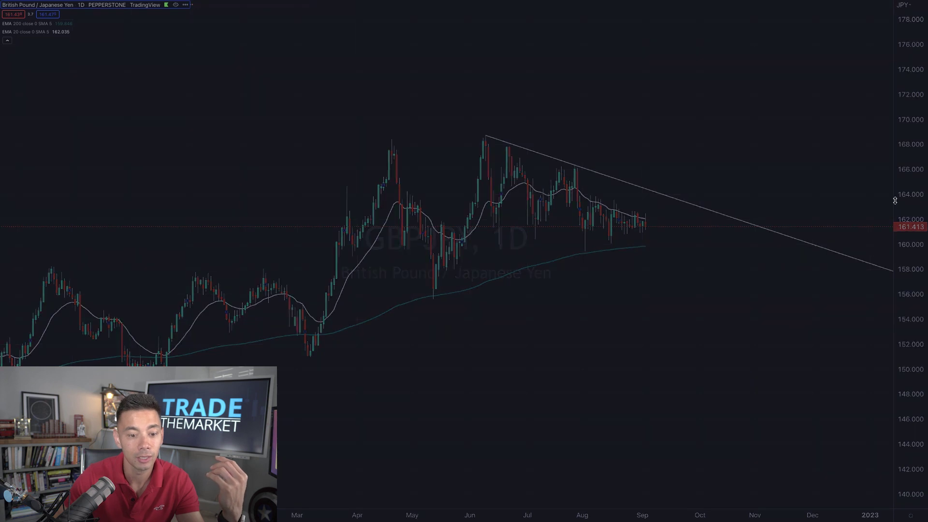
{"action": "left_click_drag", "start_coordinate": [909, 108], "coordinate": [574, 322]}
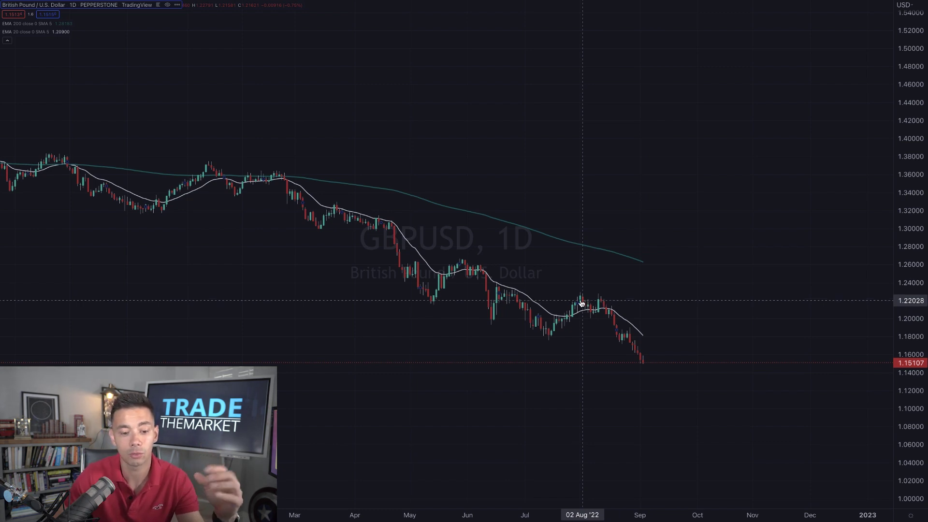
{"action": "scroll", "coordinate": [635, 360], "scroll_direction": "down", "scroll_amount": 1}
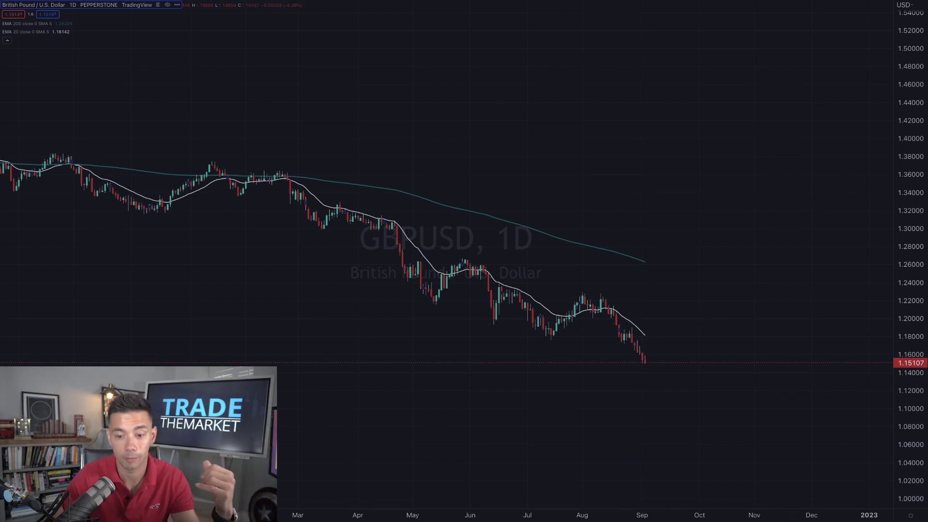
- Return to the GBPJPY daily chart, compare it with GBPUSD, and examine price beneath the descending trend line over a wider price range
{"action": "key", "text": "Down"}
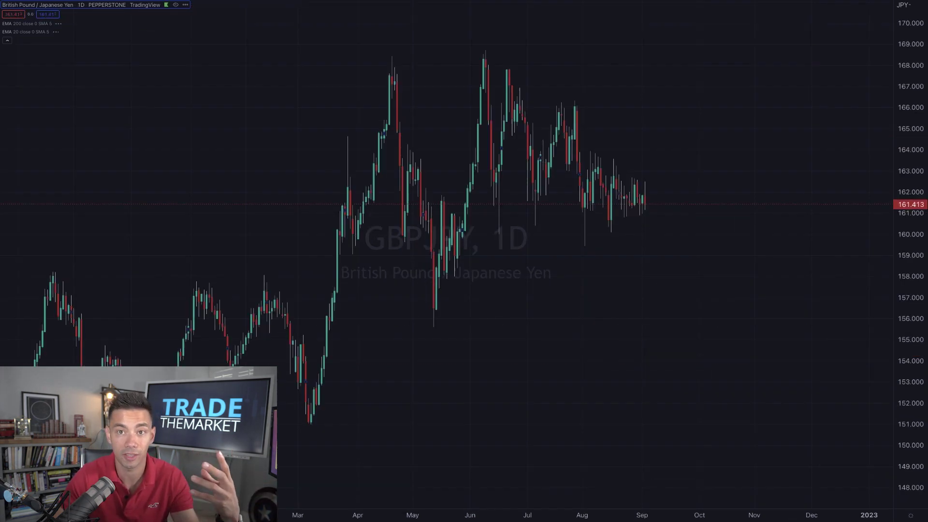
{"action": "left_click_drag", "start_coordinate": [909, 139], "coordinate": [909, 309]}
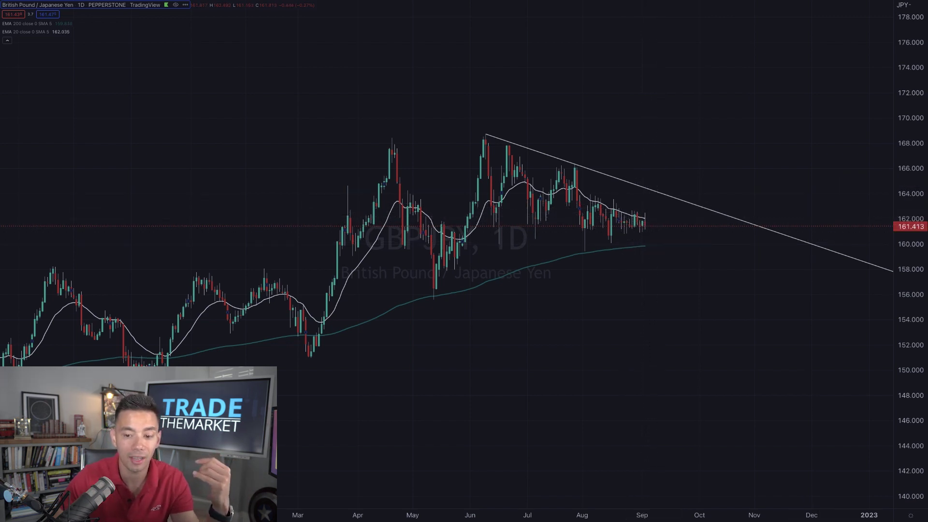
{"action": "key", "text": "Down"}
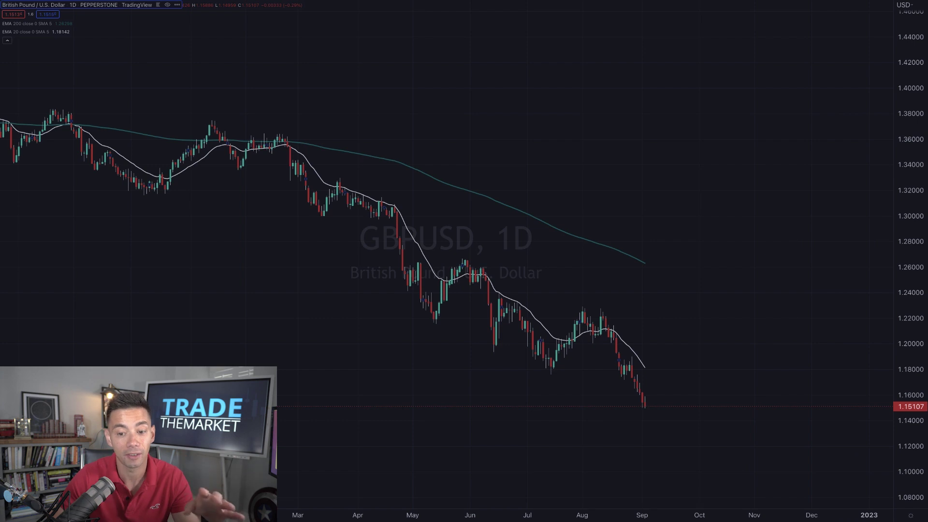
{"action": "key", "text": "Up"}
{"action": "left_click_drag", "start_coordinate": [905, 129], "coordinate": [799, 309]}
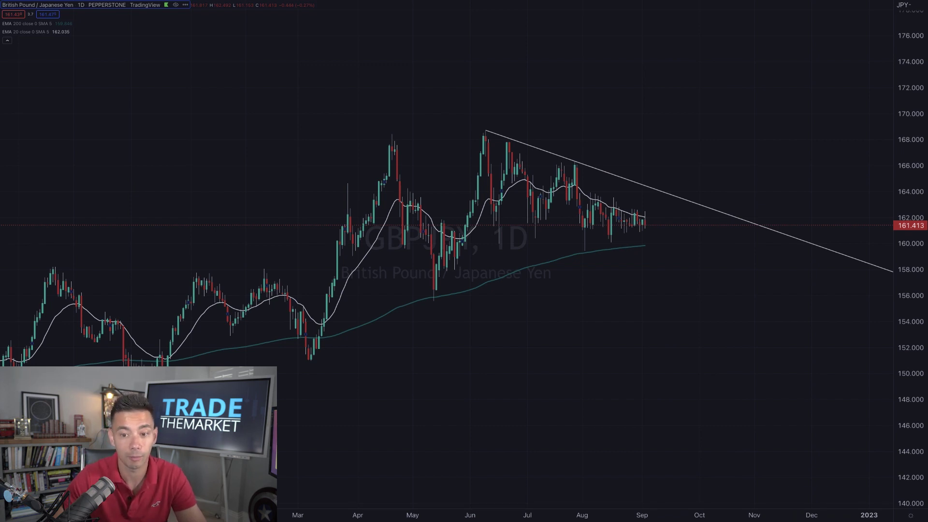
- Bring up the NZDJPY daily chart and compress its price scale to review the sideways range since June
{"action": "key", "text": "Down"}
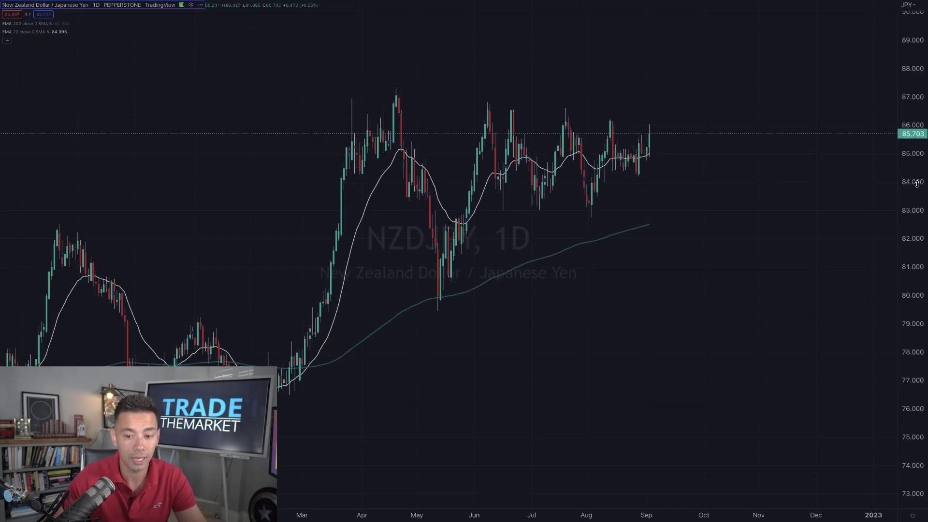
{"action": "left_click_drag", "start_coordinate": [918, 160], "coordinate": [918, 345]}
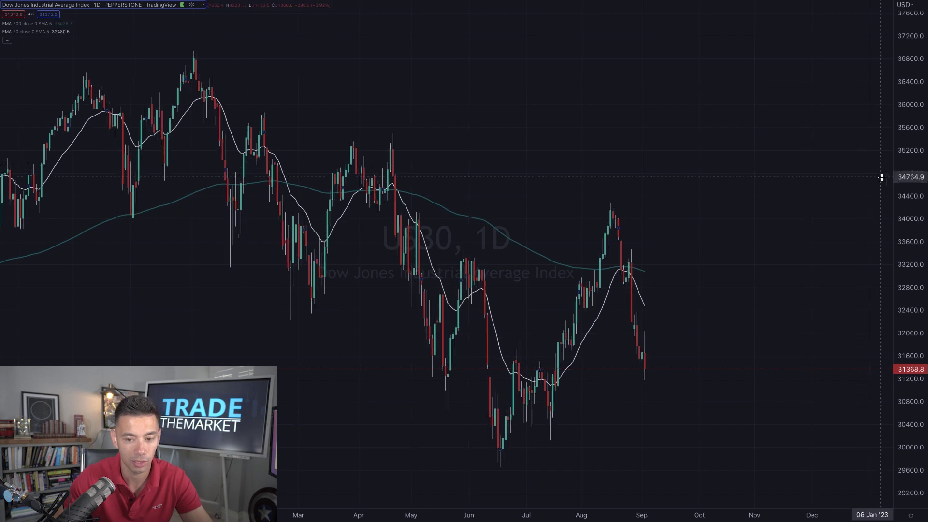
- Review the US30, US2000 and NAS100 daily charts in turn, each over a wider price range
{"action": "scroll", "coordinate": [872, 306], "scroll_direction": "down", "scroll_amount": 2}
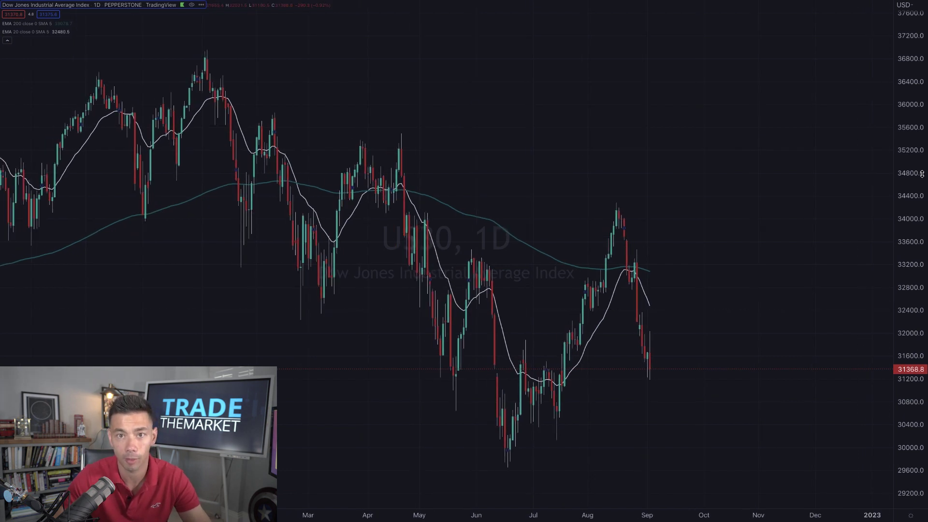
{"action": "left_click_drag", "start_coordinate": [915, 142], "coordinate": [915, 193]}
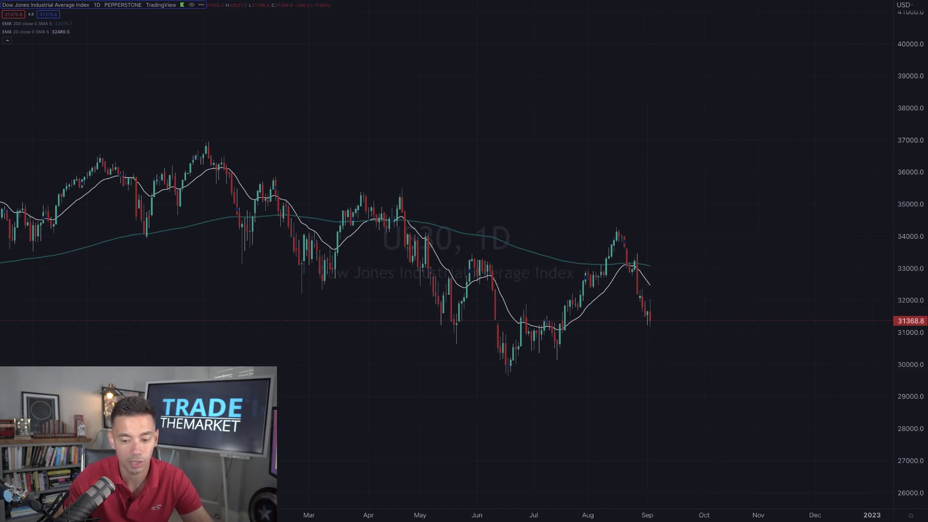
{"action": "key", "text": "Down"}
{"action": "left_click_drag", "start_coordinate": [910, 232], "coordinate": [909, 379]}
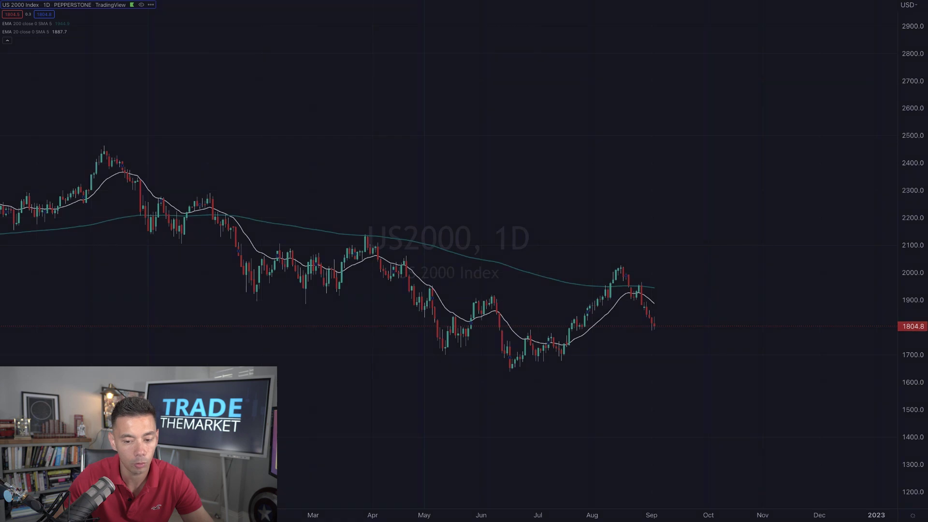
{"action": "key", "text": "space"}
{"action": "key", "text": "space"}
{"action": "left_click_drag", "start_coordinate": [908, 91], "coordinate": [887, 307]}
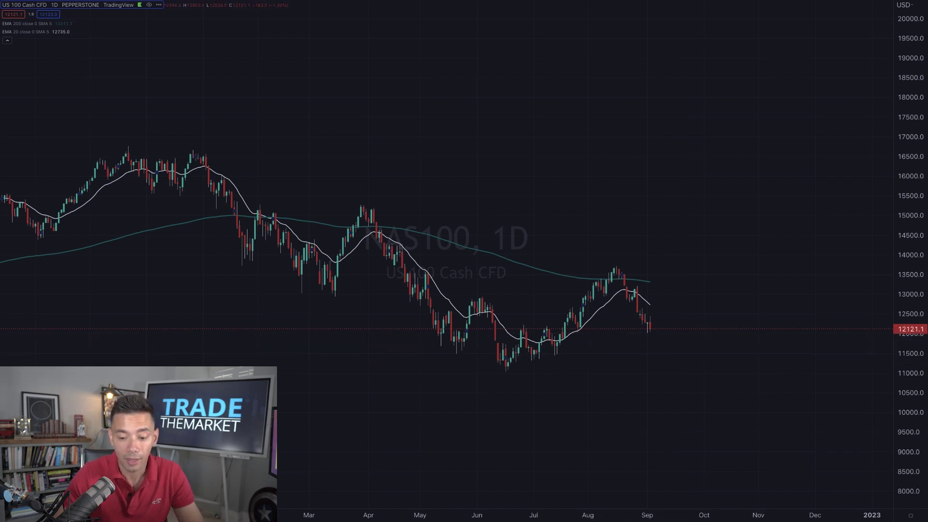
- Bring up the BTCUSD daily chart and widen its price and time ranges to review the decline from the 2021 highs
{"action": "key", "text": "space"}
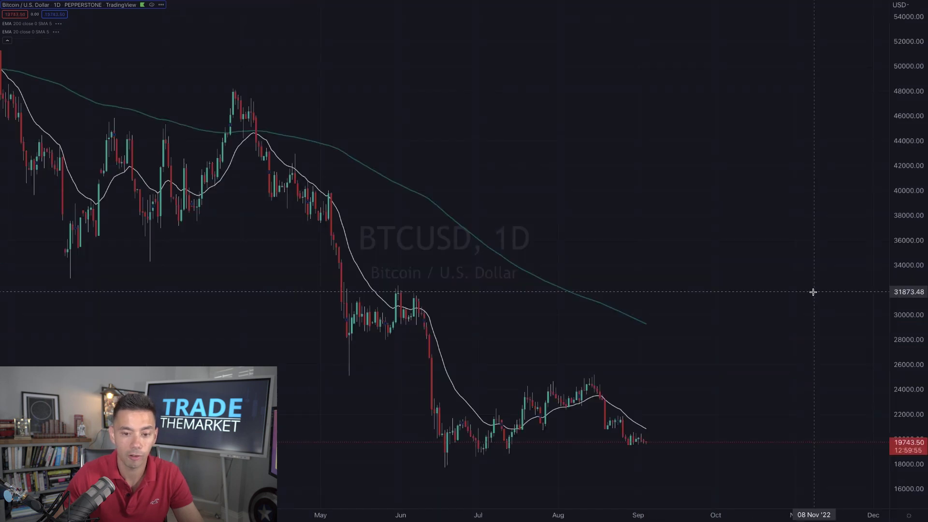
{"action": "left_click_drag", "start_coordinate": [905, 61], "coordinate": [770, 245]}
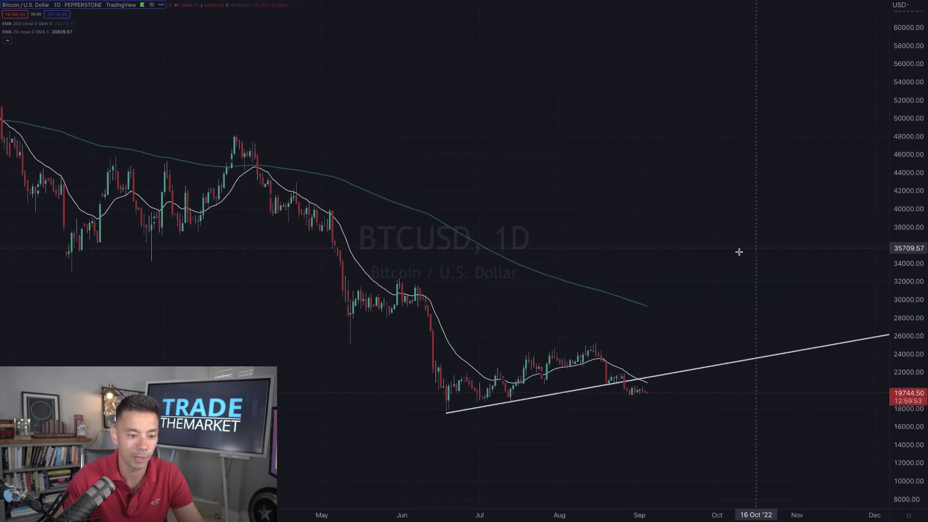
{"action": "scroll", "coordinate": [642, 379], "scroll_direction": "down", "scroll_amount": 3}
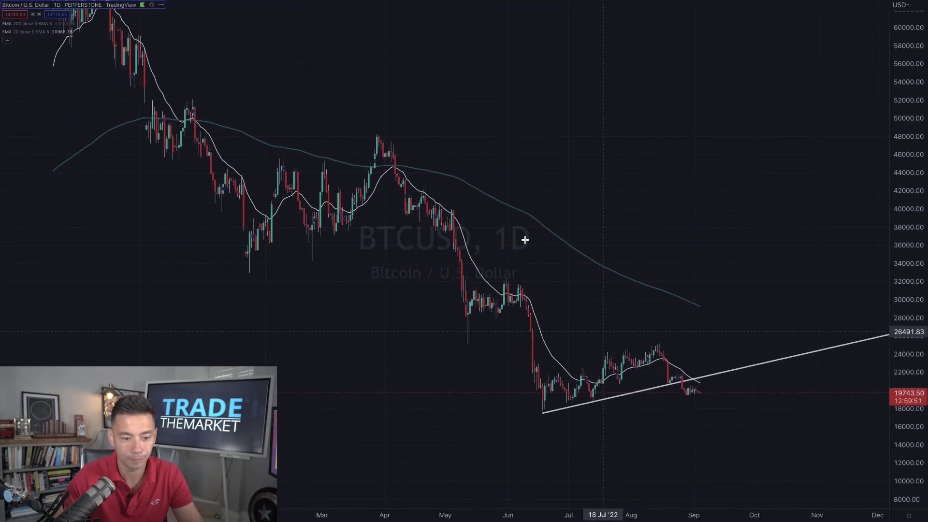
{"action": "scroll", "coordinate": [375, 106], "scroll_direction": "down", "scroll_amount": 3}
{"action": "scroll", "coordinate": [532, 42], "scroll_direction": "down", "scroll_amount": 2}
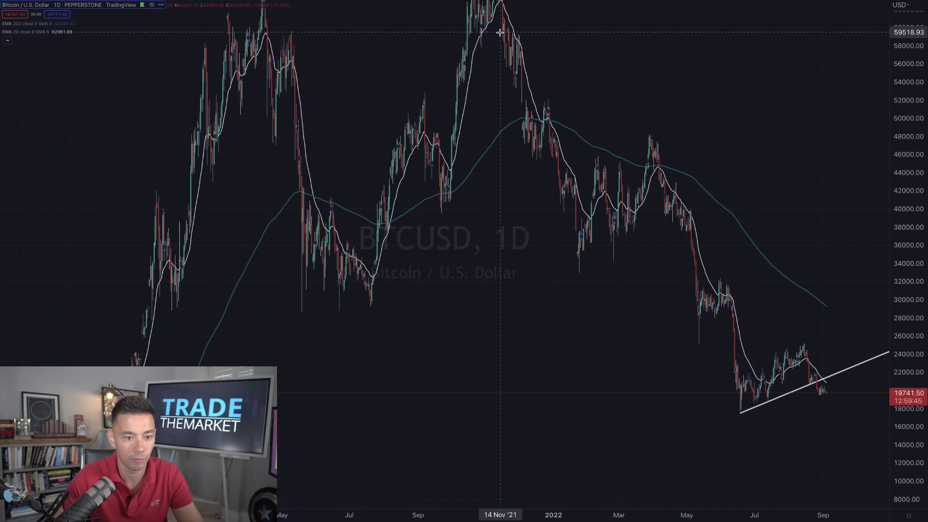
- Zoom in on the BTCUSD candles from June to September and examine price around the rising trend line
{"action": "scroll", "coordinate": [745, 114], "scroll_direction": "up", "scroll_amount": 3}
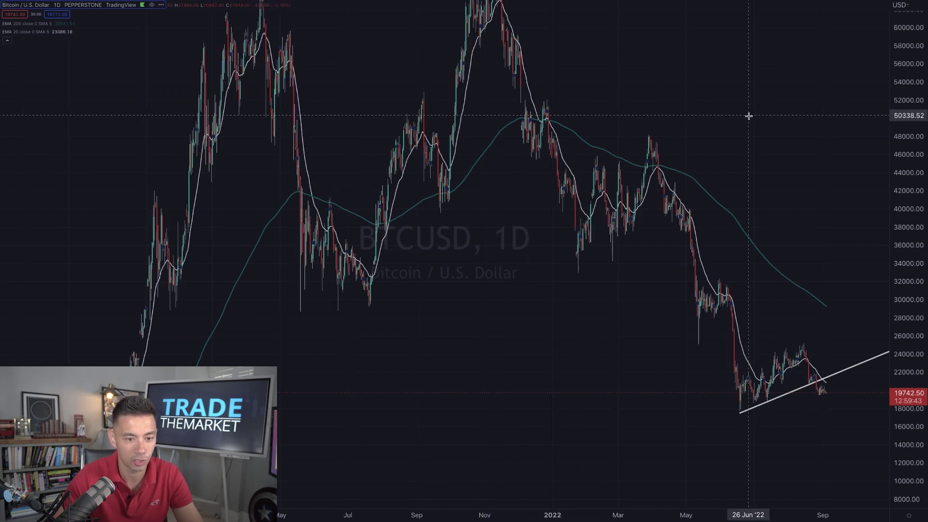
{"action": "left_click_drag", "start_coordinate": [746, 114], "coordinate": [494, 143]}
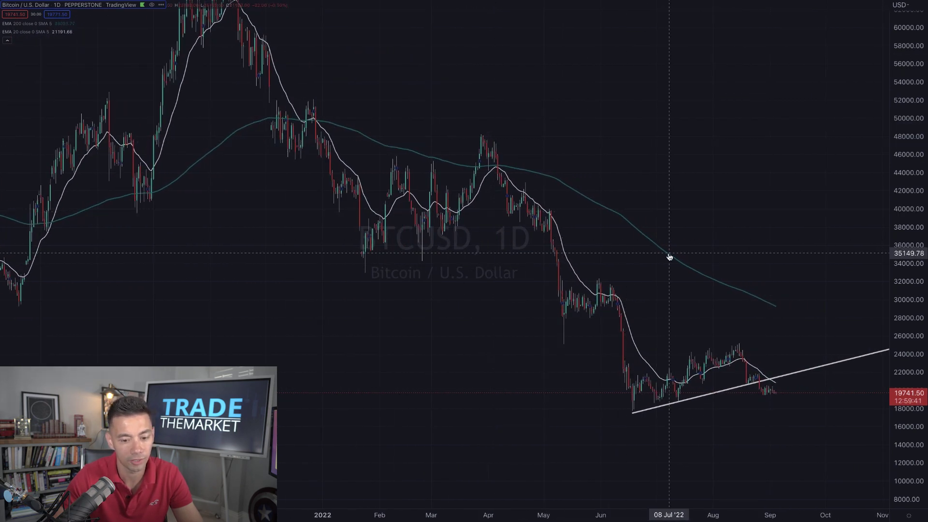
{"action": "scroll", "coordinate": [669, 256], "scroll_direction": "up", "scroll_amount": 5}
{"action": "left_click_drag", "start_coordinate": [669, 254], "coordinate": [506, 377]}
{"action": "scroll", "coordinate": [506, 377], "scroll_direction": "down", "scroll_amount": 2}
{"action": "left_click_drag", "start_coordinate": [442, 367], "coordinate": [595, 336]}
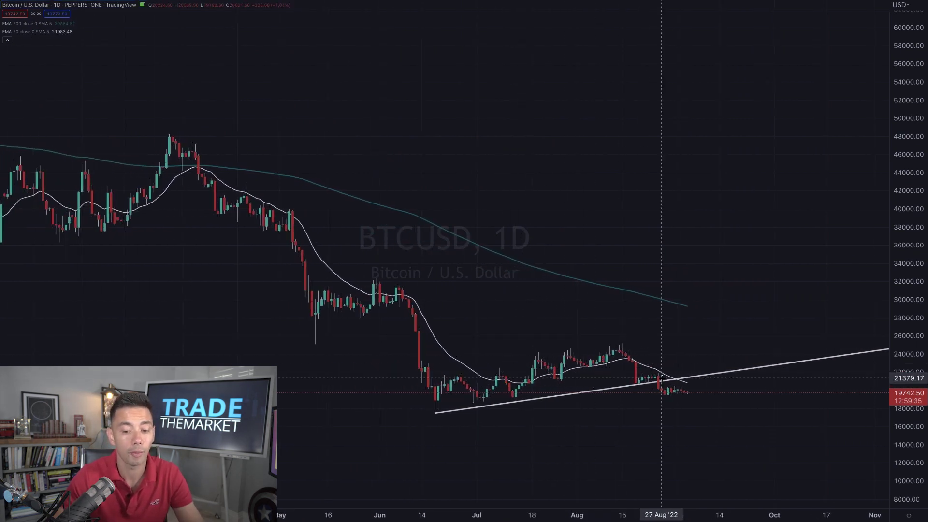
- Reset the BTCUSD price scale to automatic fit and examine the recent candles below the rising trend line against the preceding decline
{"action": "double_click", "coordinate": [907, 437]}
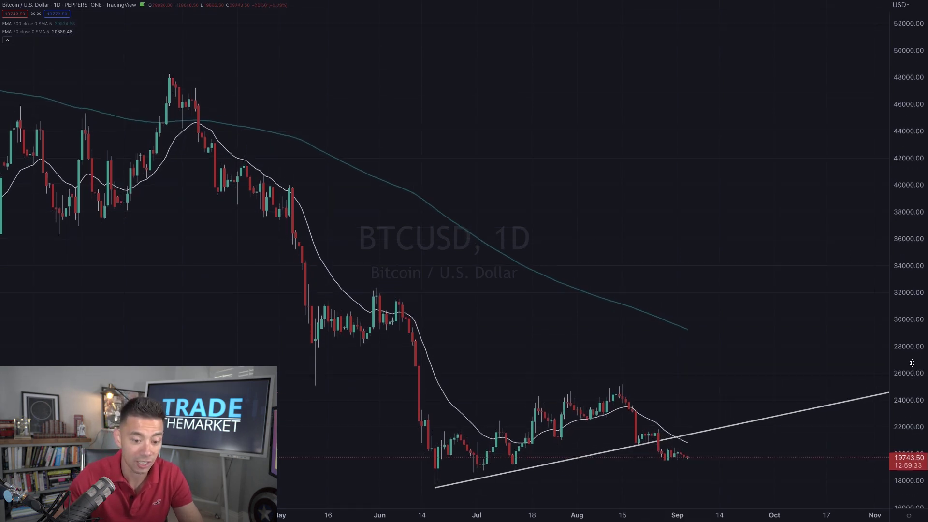
{"action": "left_click_drag", "start_coordinate": [783, 382], "coordinate": [795, 239]}
{"action": "scroll", "coordinate": [795, 240], "scroll_direction": "left", "scroll_amount": 10}
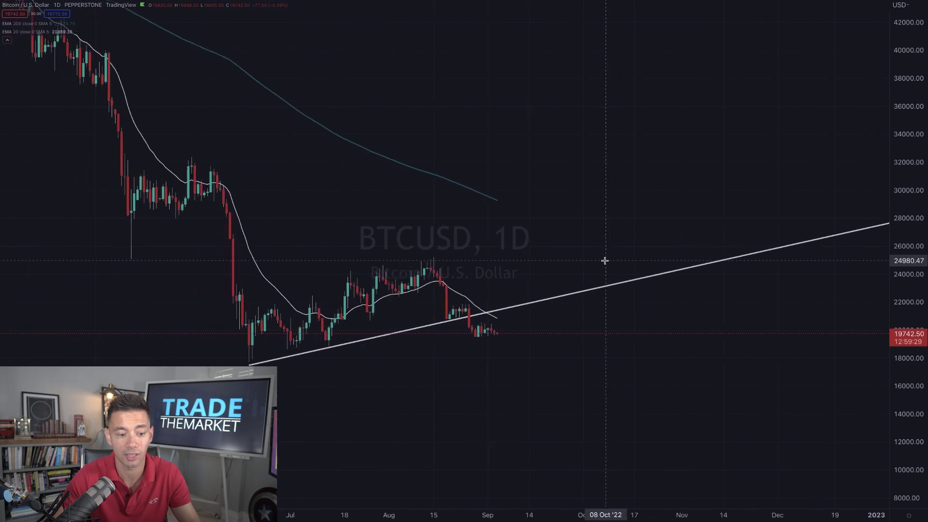
{"action": "scroll", "coordinate": [605, 261], "scroll_direction": "left", "scroll_amount": 3}
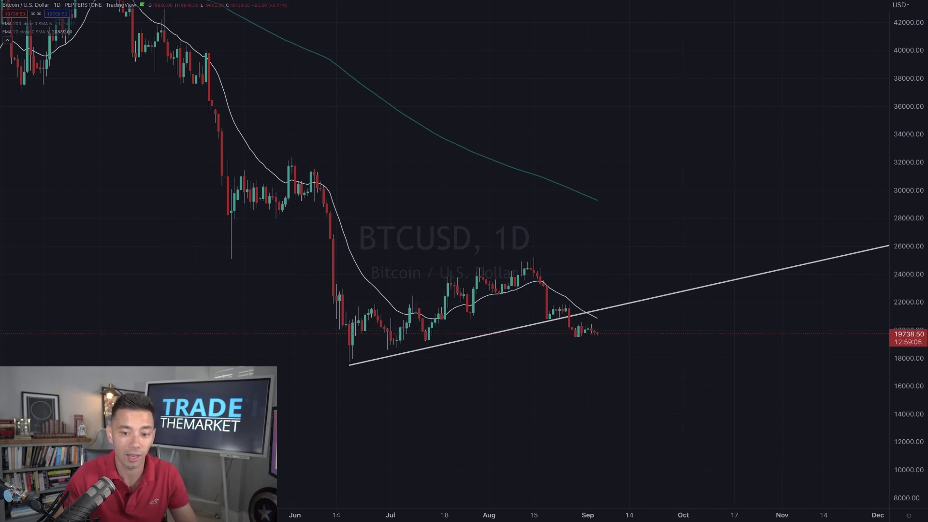
{"action": "scroll", "coordinate": [676, 271], "scroll_direction": "down", "scroll_amount": 2}
{"action": "scroll", "coordinate": [696, 238], "scroll_direction": "down", "scroll_amount": 3}
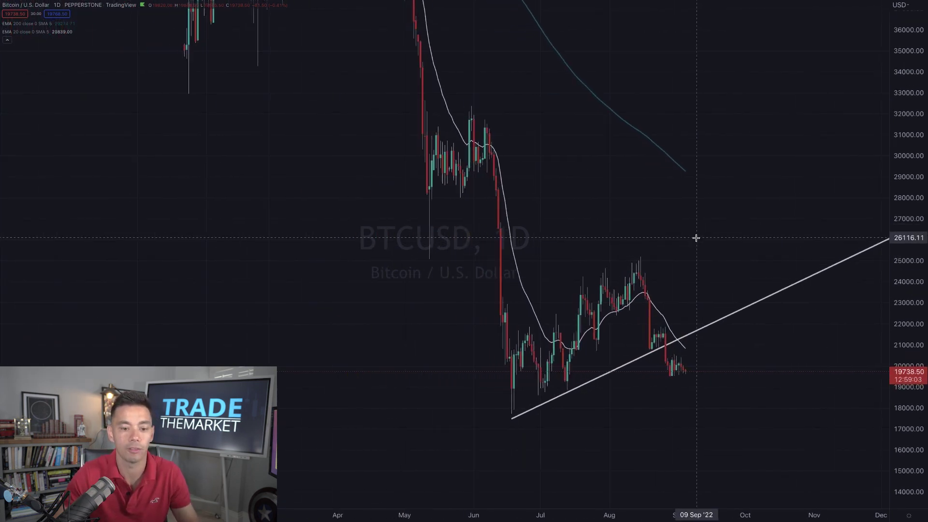
{"action": "left_click_drag", "start_coordinate": [907, 258], "coordinate": [909, 382]}
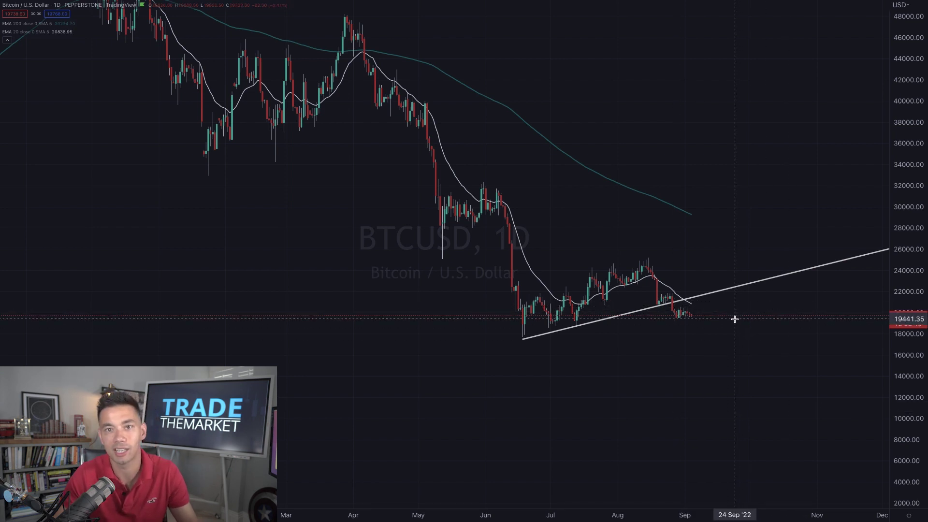
- Widen the BTCUSD time and price ranges to examine the full 2021 peaks and the price area beneath the June 2022 low
{"action": "left_click_drag", "start_coordinate": [898, 155], "coordinate": [900, 180]}
{"action": "scroll", "coordinate": [900, 180], "scroll_direction": "down", "scroll_amount": 5}
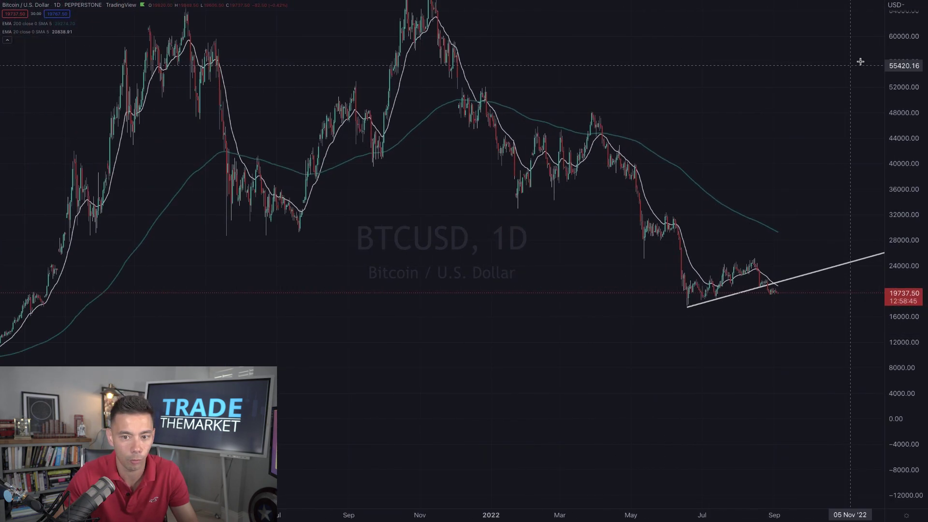
{"action": "left_click_drag", "start_coordinate": [901, 50], "coordinate": [899, 140]}
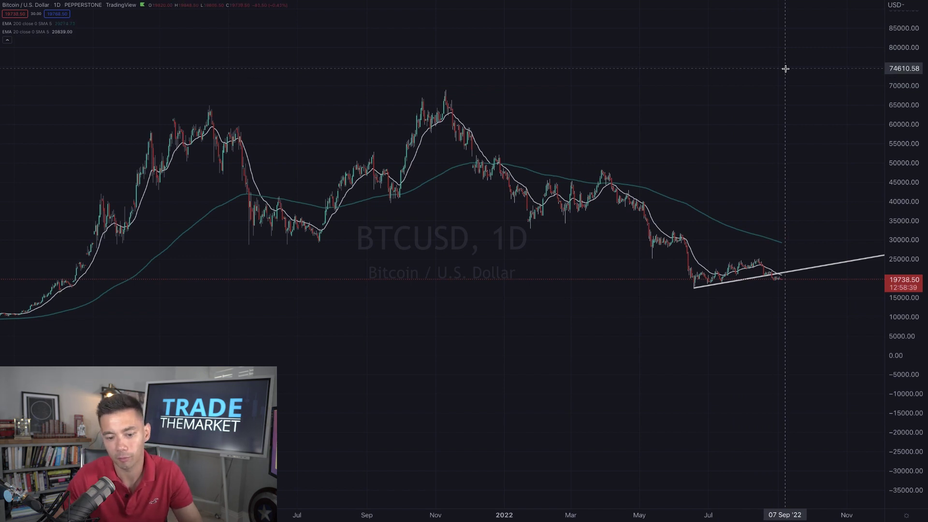
{"action": "scroll", "coordinate": [671, 218], "scroll_direction": "up", "scroll_amount": 2}
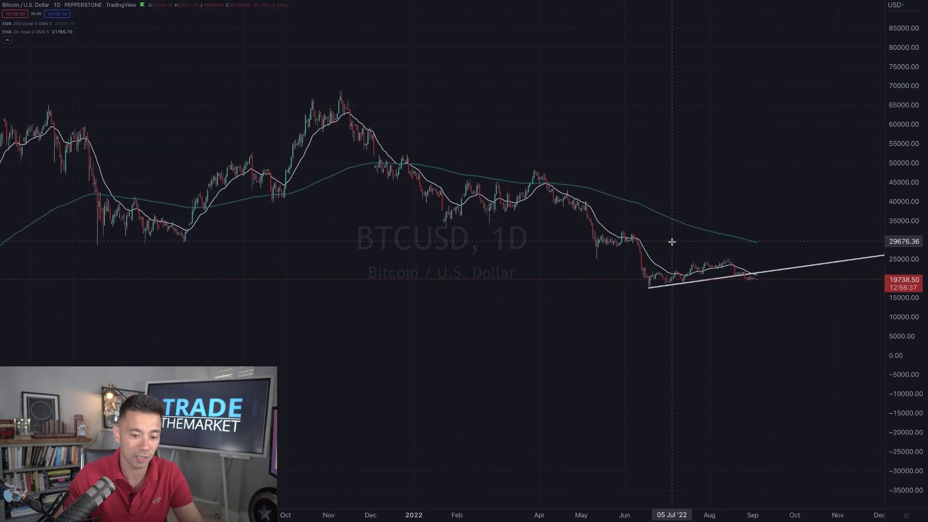
{"action": "scroll", "coordinate": [672, 241], "scroll_direction": "up", "scroll_amount": 1}
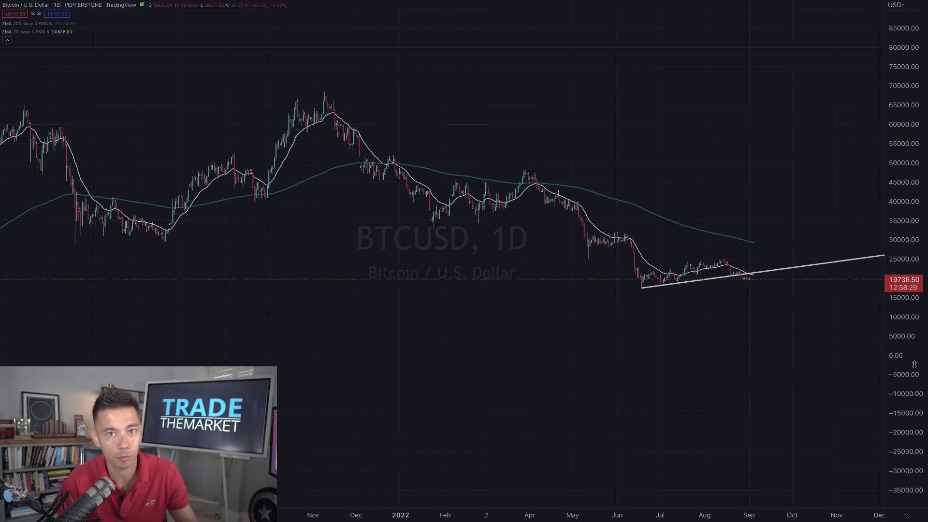
{"action": "scroll", "coordinate": [818, 335], "scroll_direction": "down", "scroll_amount": 5}
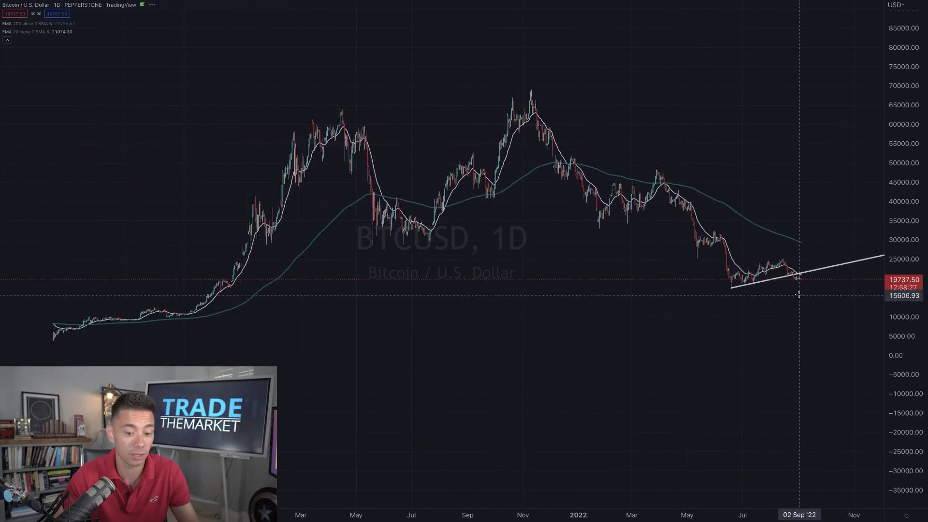